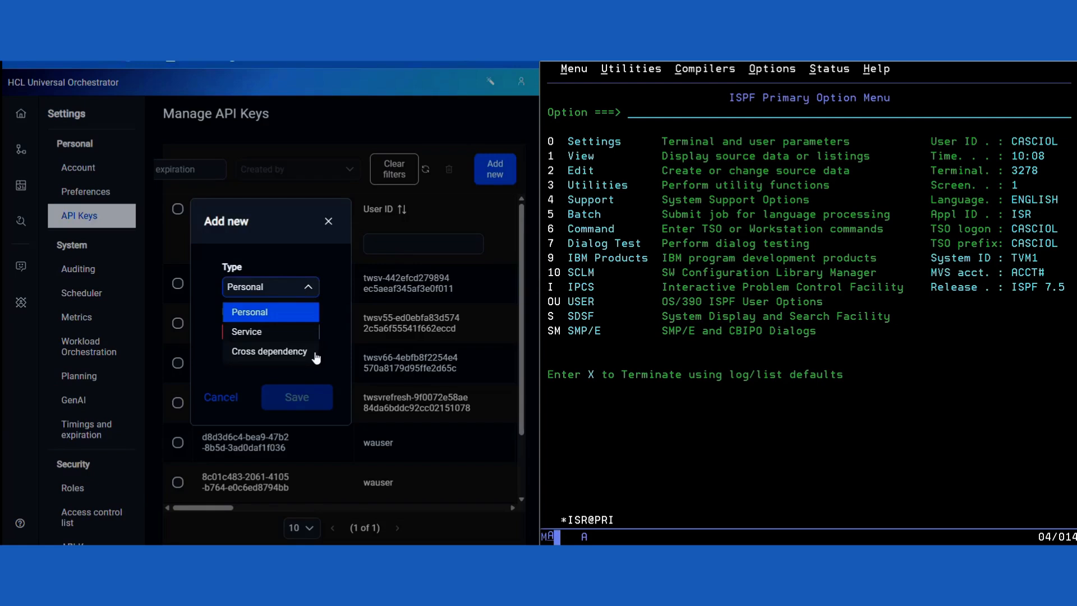
- Create a cross dependency API key named demo with folder / and workstation /WS_AGT_0
left_click(284, 288)
left_click(301, 396)
left_click(279, 329)
type("/")
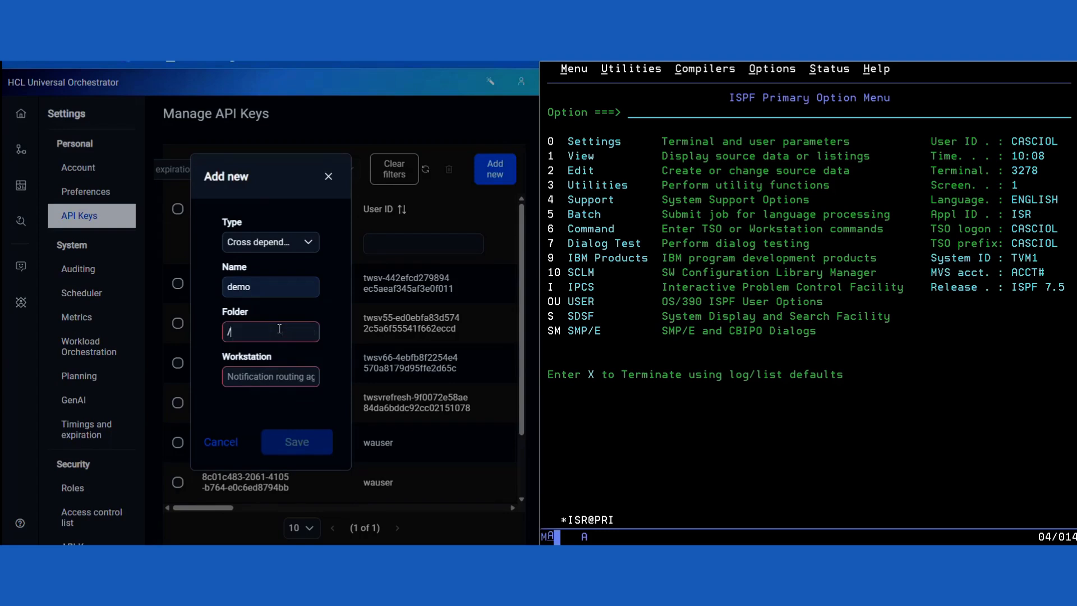
left_click(279, 358)
left_click(291, 378)
type("/")
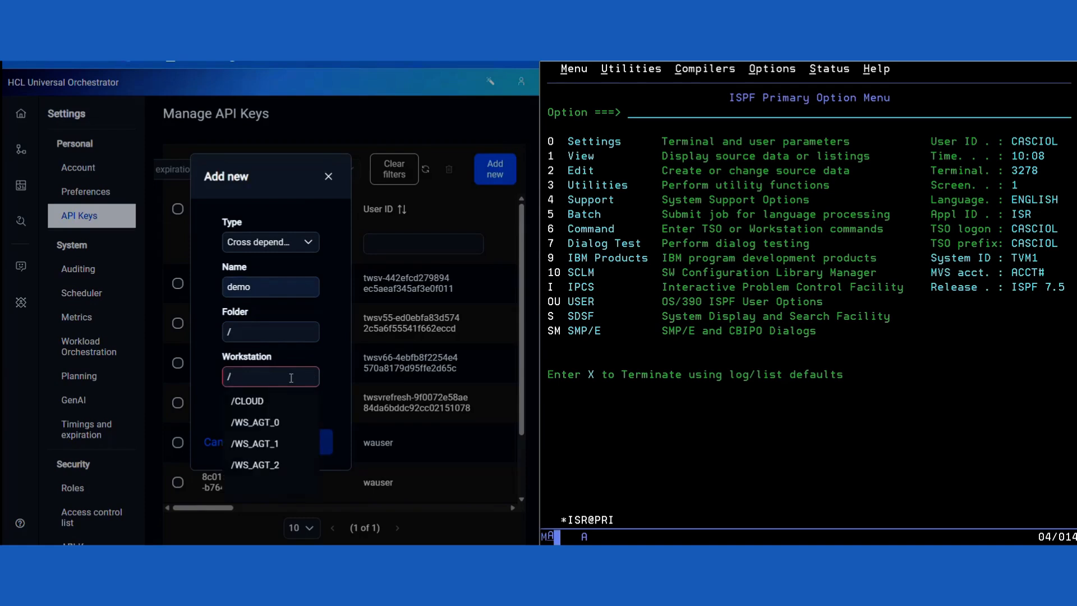
left_click(294, 425)
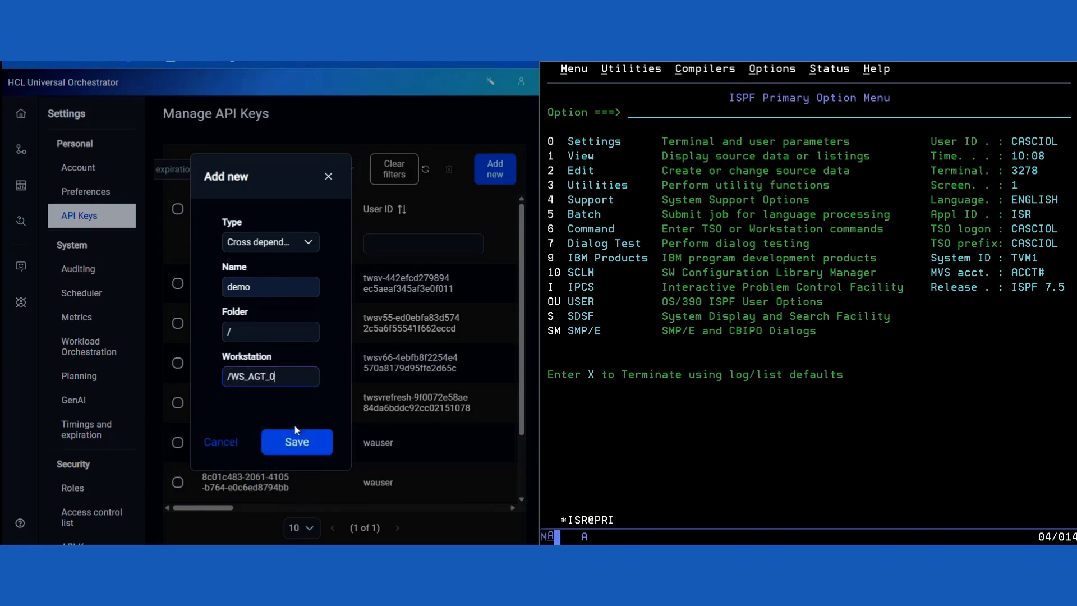
left_click(319, 444)
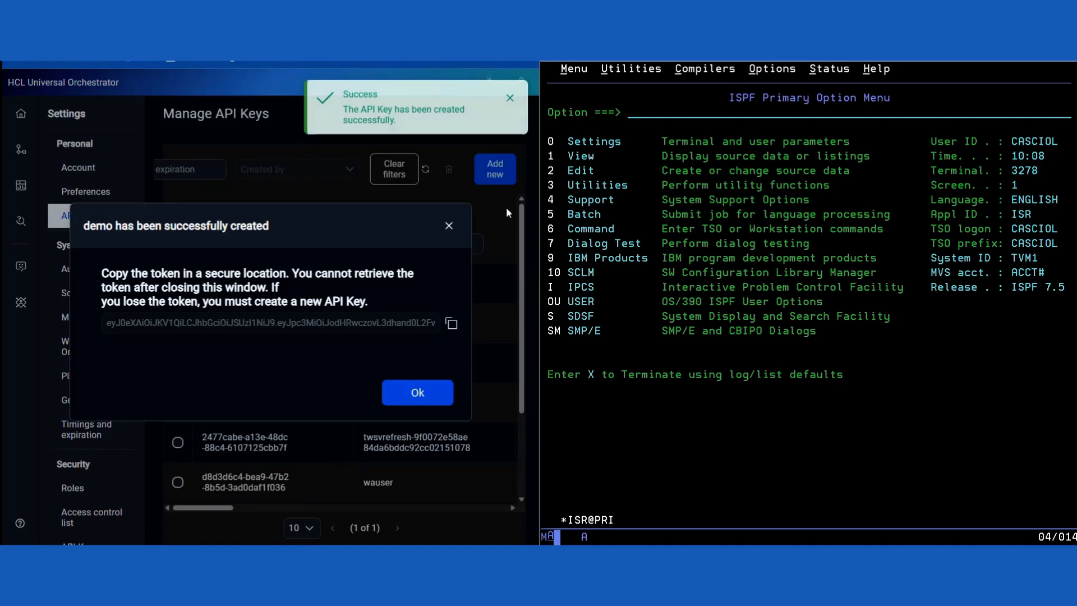
- Dismiss the notification, copy the generated API key token and close the token window
left_click(510, 98)
left_click(452, 325)
left_click(445, 396)
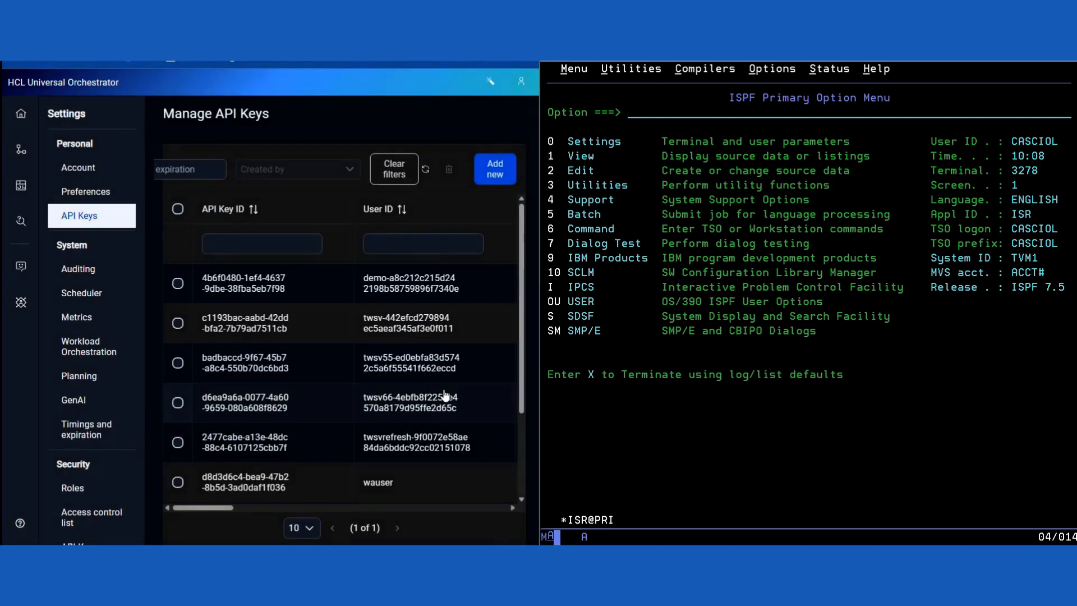
- Switch to the ISPF terminal and open data set TWSTST.TWSV.PARM for editing through the Data Set List Utility, option 3.4
left_click(643, 114)
type("3.4")
key("Return")
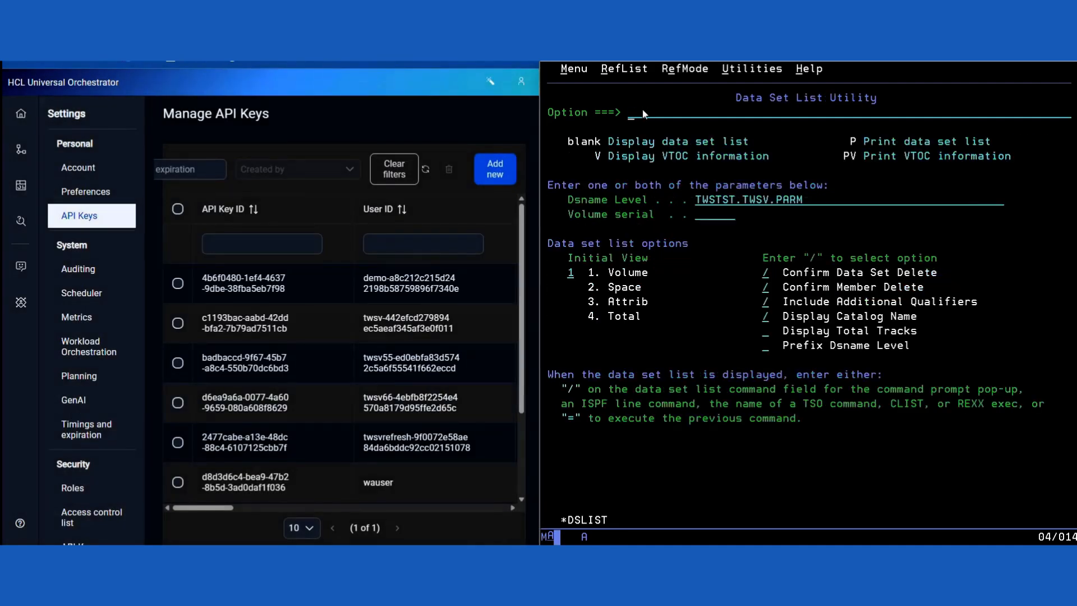
key("Return")
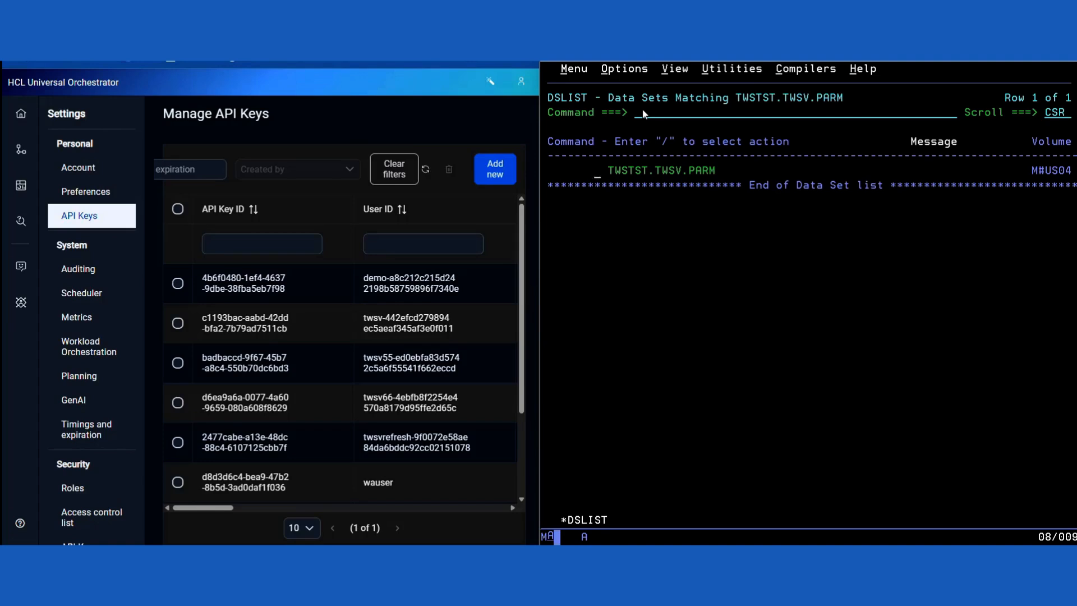
type("e")
key("Return")
- Open member MYDSTKY2 for editing and run caps off to preserve lowercase characters
key("Down")
key("Down")
key("Down")
key("Down")
key("Down")
key("Down")
key("Down")
key("Down")
key("Down")
key("Down")
key("Down")
key("Down")
key("Down")
key("Down")
key("Down")
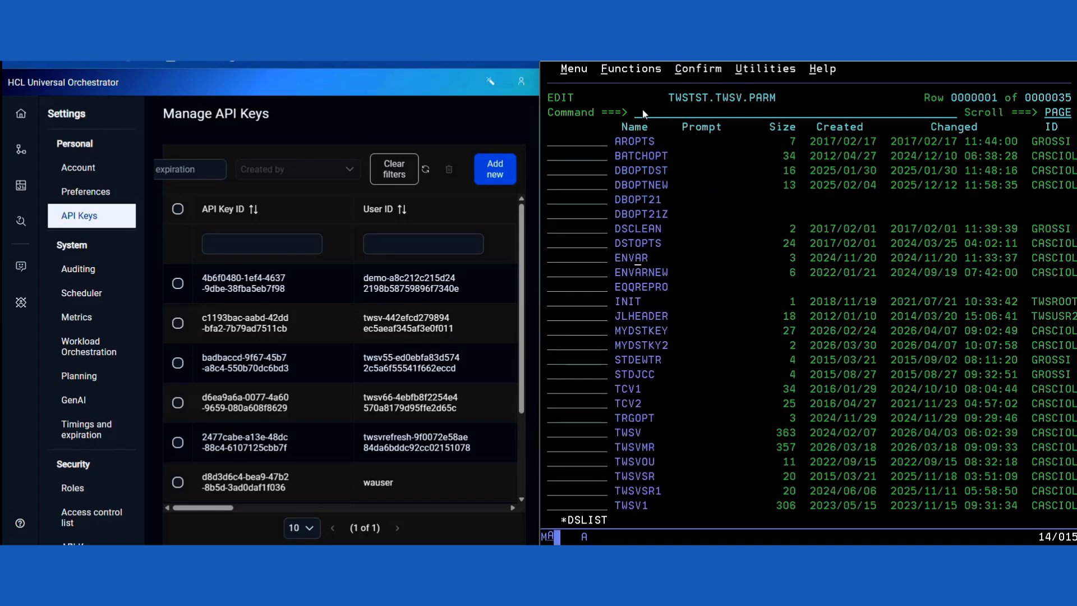
key("Left")
key("Left")
key("Left")
key("Left")
key("Left")
key("Left")
key("Left")
key("Left")
type("e")
key("Return")
type("caps off")
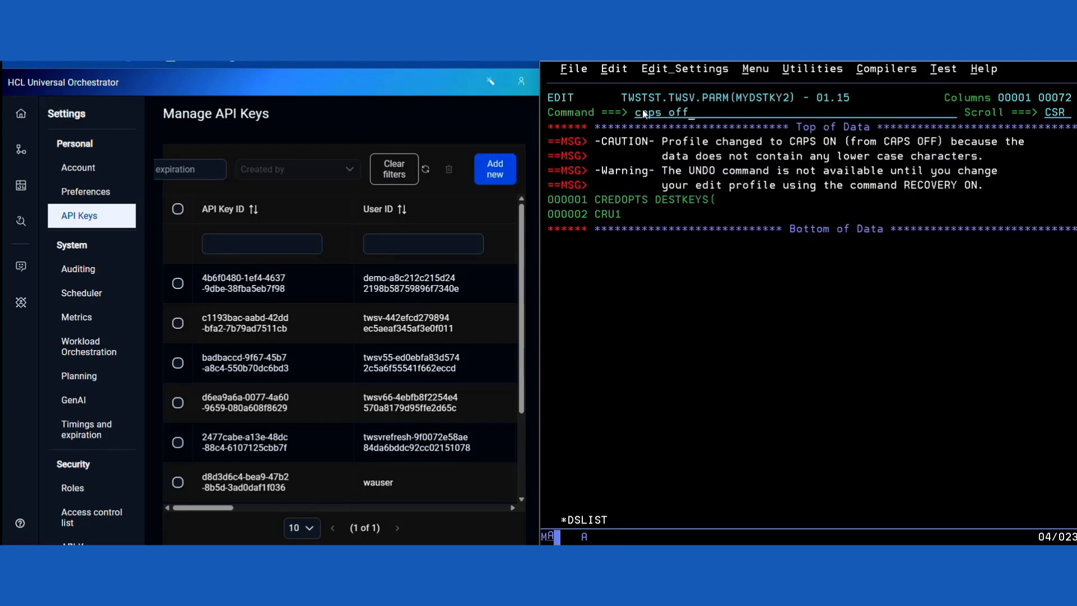
key("Return")
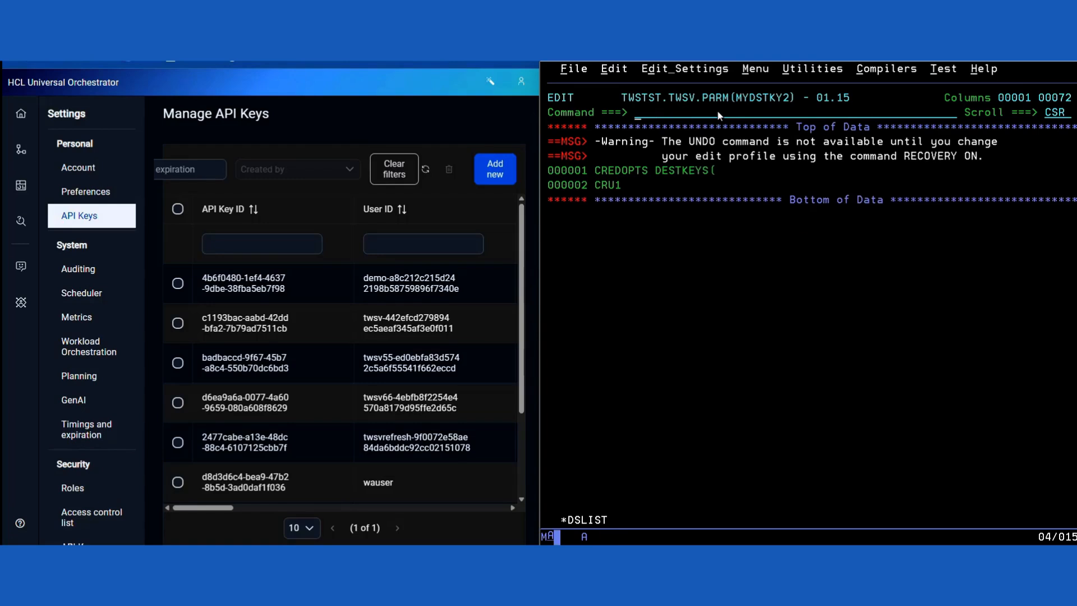
- Insert 15 blank lines below the CRU1 line
key("Left")
key("Left")
key("Left")
key("Left")
key("Left")
key("Left")
key("Left")
key("Left")
key("Left")
type("i15")
key("Return")
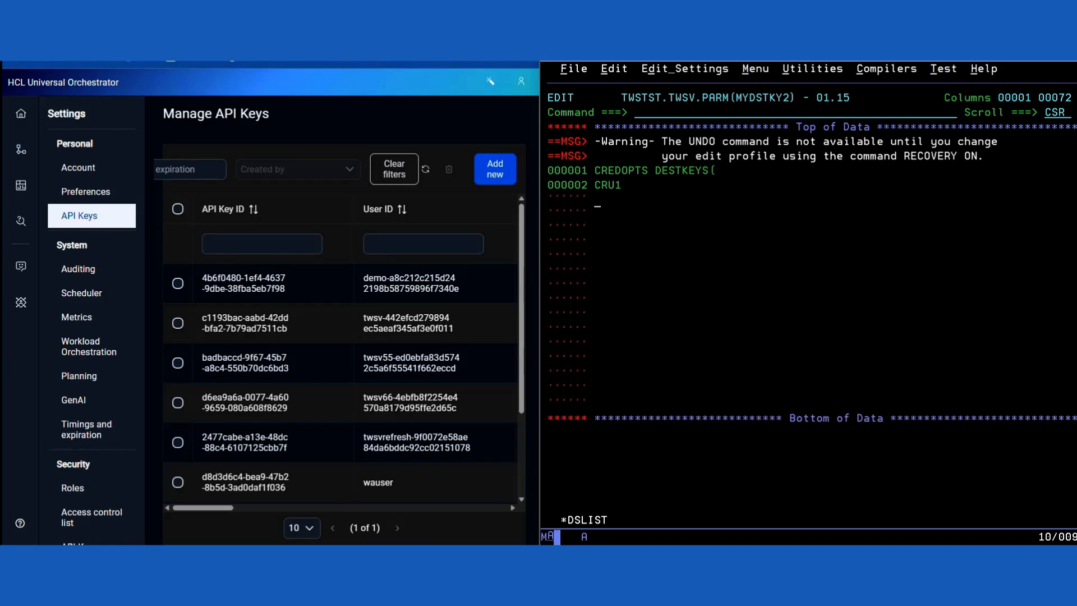
- Paste the copied API key token below the CRU1 line and end it with a closing parenthesis
key("ctrl+v")
key("Down")
key("Down")
key("Right")
key("Right")
key("Right")
key("Right")
key("Right")
key("Right")
key("Right")
key("Right")
key("Right")
key("Right")
key("Right")
key("Right")
key("Right")
key("Right")
key("Right")
key("Right")
key("Right")
key("Right")
key("Right")
key("Right")
key("Right")
key("Right")
key("Right")
key("Right")
key("Right")
key("Right")
type(")")
key("Return")
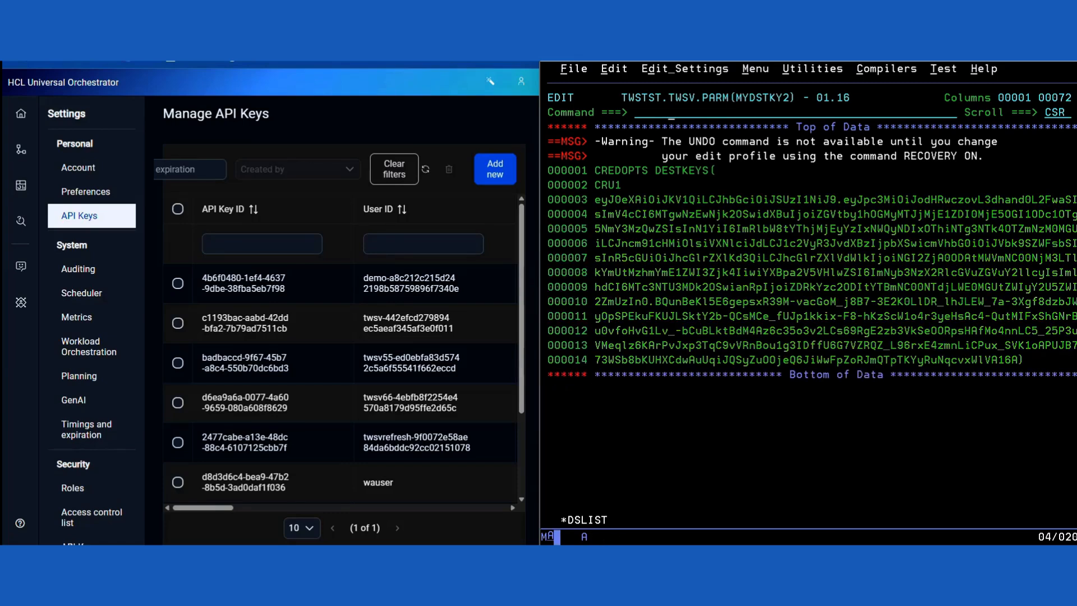
- Save the MYDSTKY2 member and return to the ISPF Primary Option Menu
key("F3")
key("F3")
key("F3")
key("F3")
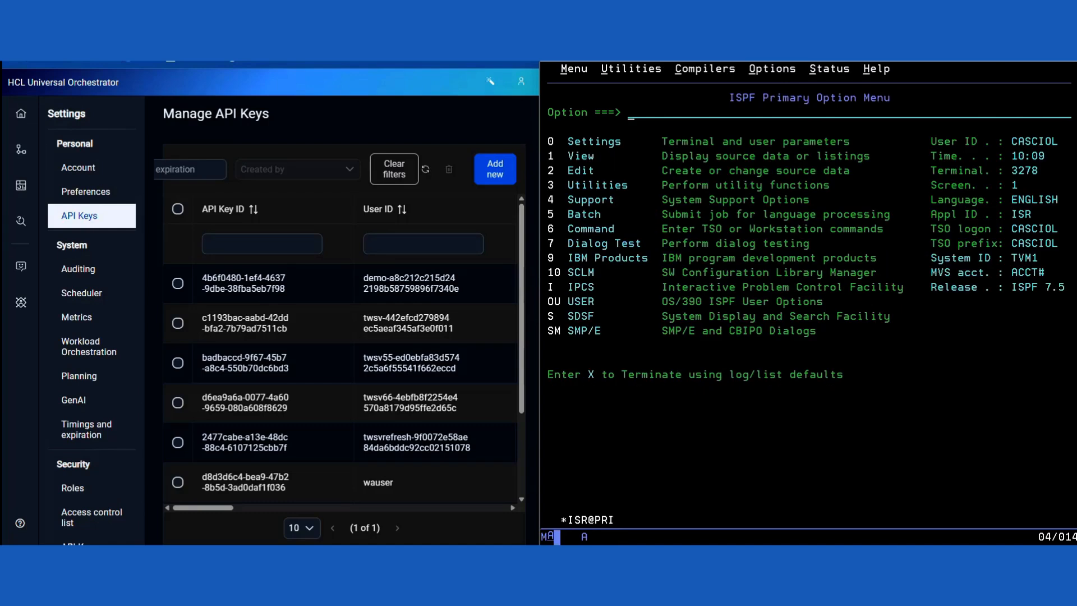
- Start the TWSV task from the SDSF status display with /S twsv and go to the TWSV Workload Scheduler dialog with =8.v
type("s.st")
key("Return")
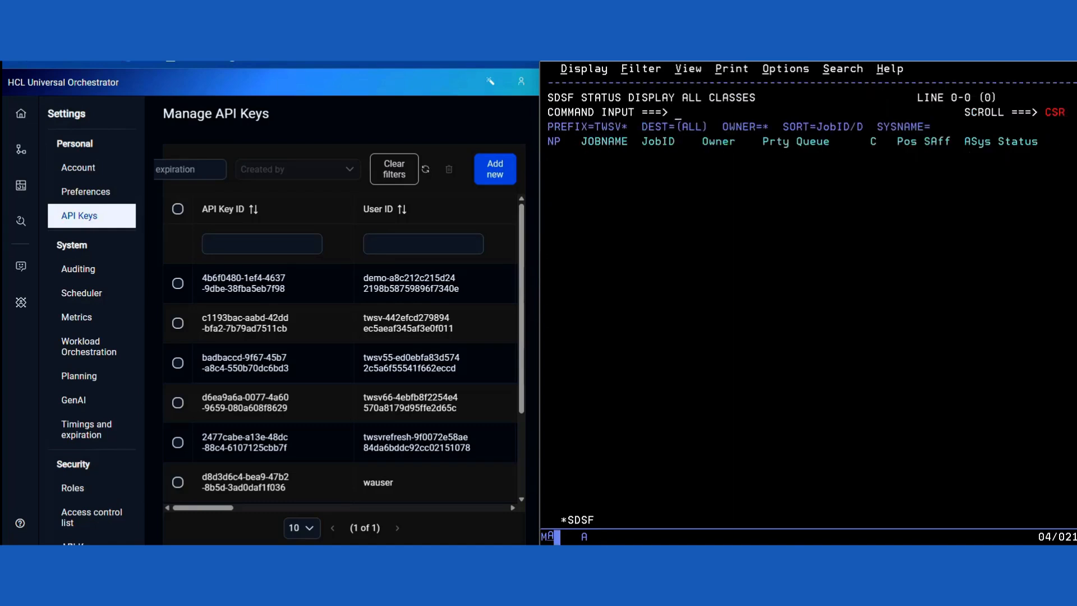
type("/S twsv")
key("Return")
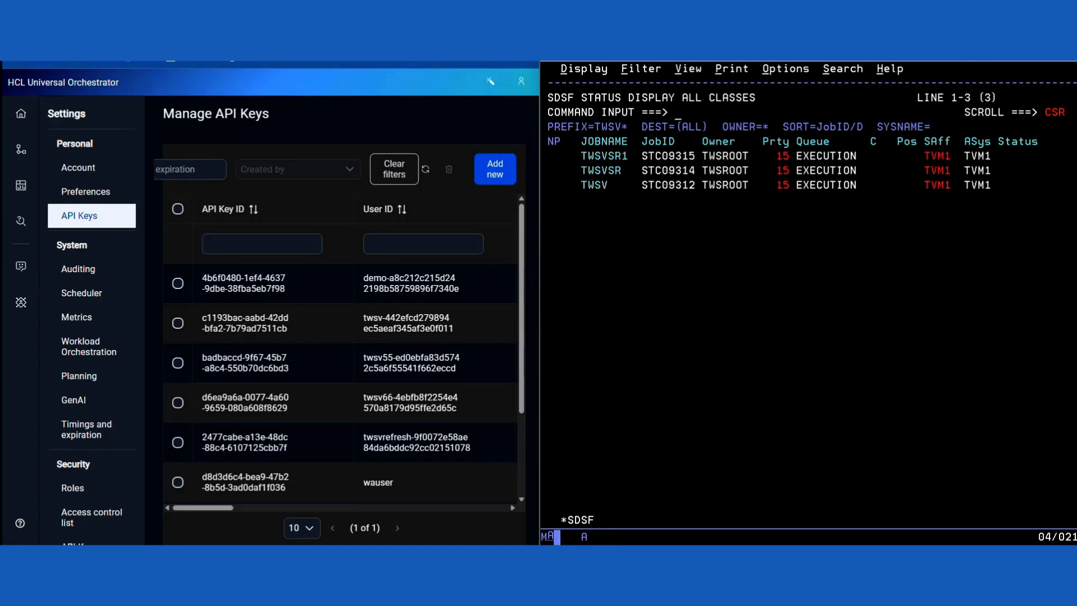
type("=8.v")
key("Return")
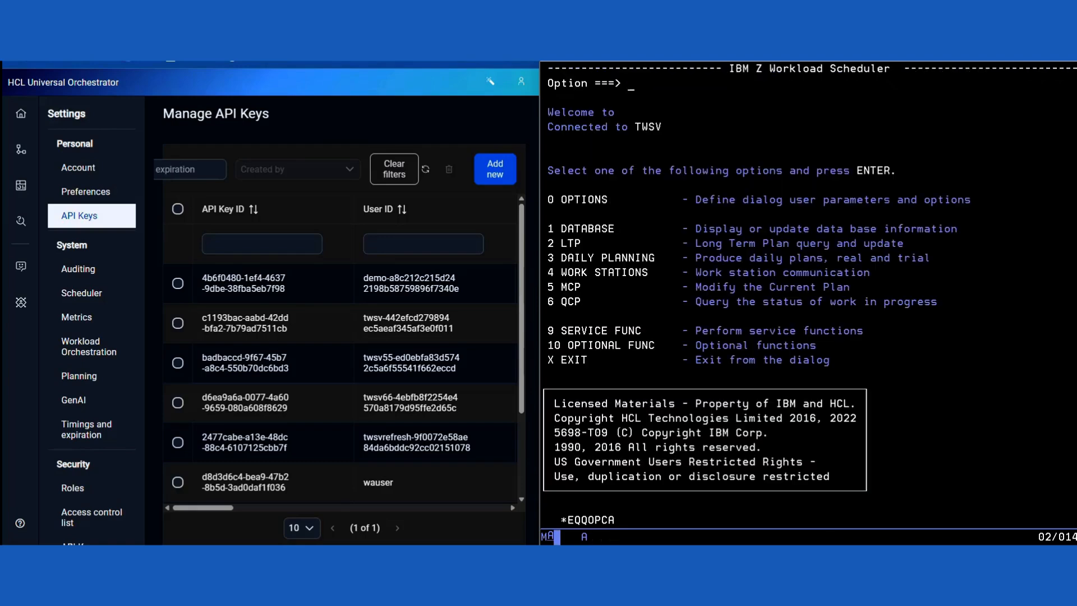
- Switch to HCL Universal Orchestrator, run the WRKFDEMO workflow from Demo Workspace and dismiss the notification
left_click(27, 161)
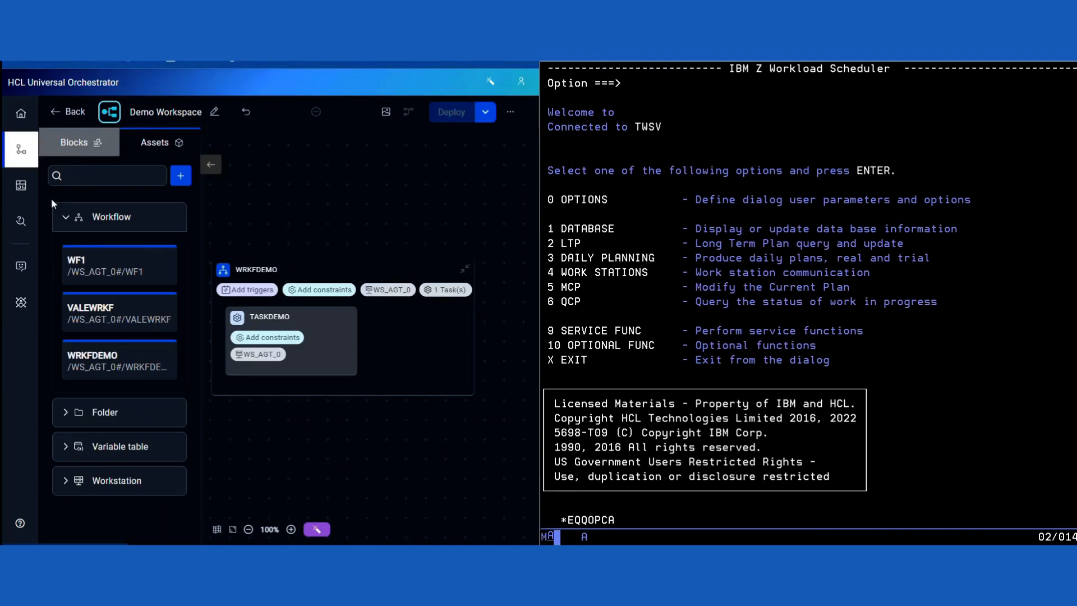
left_click(166, 361)
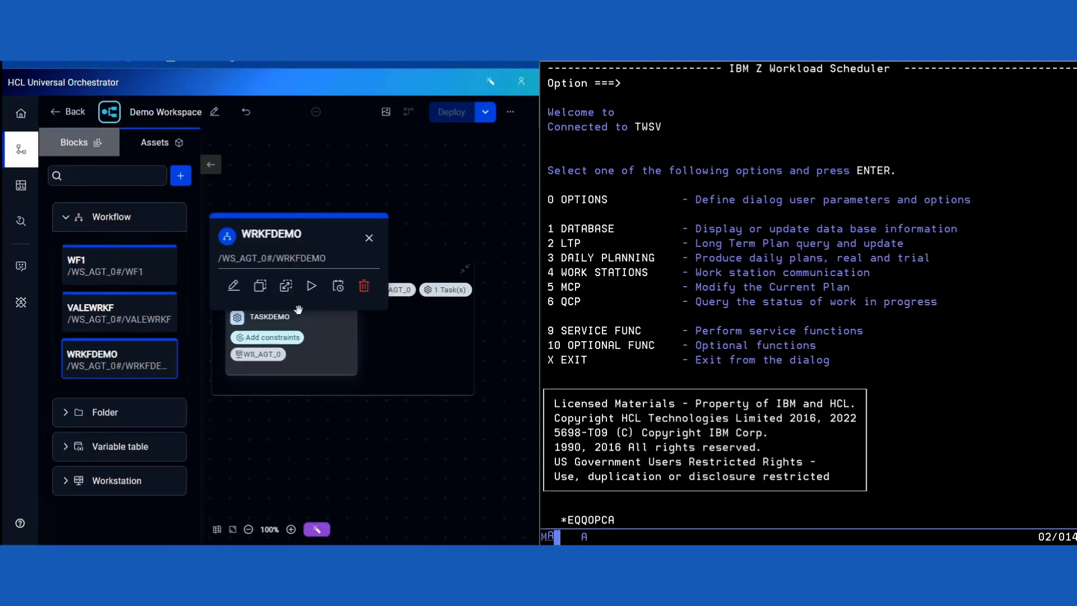
left_click(312, 287)
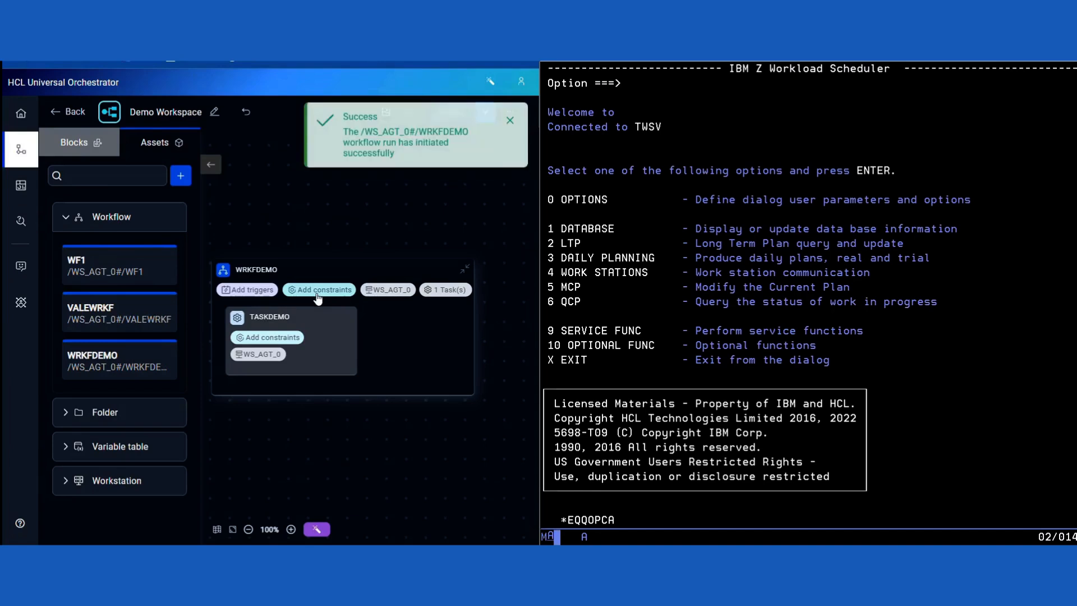
left_click(509, 122)
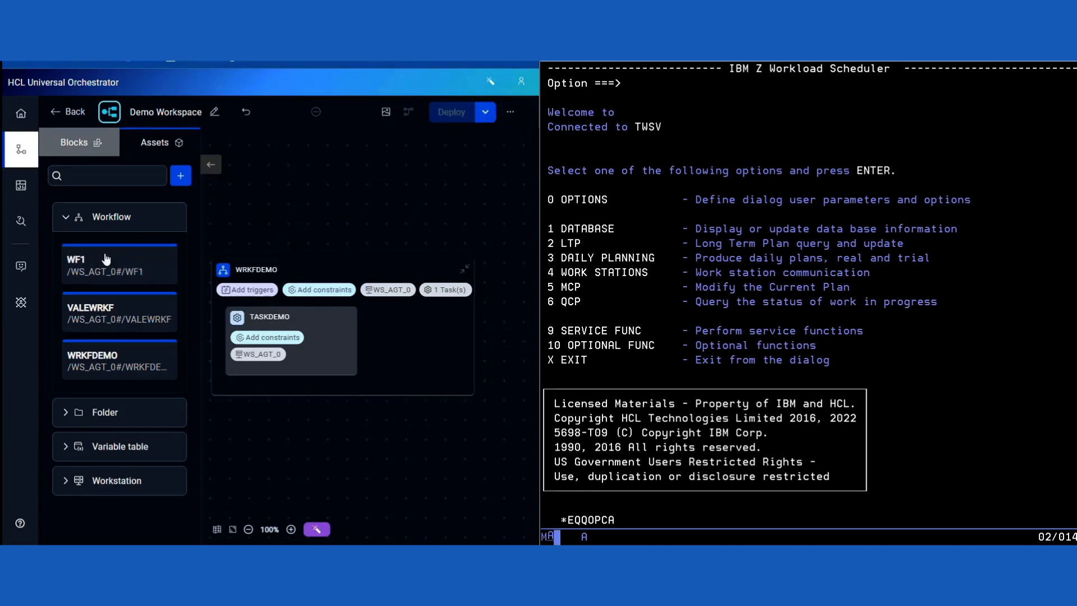
- Refresh the TASKDEMO task monitoring list and check the status of its runs
left_click(22, 222)
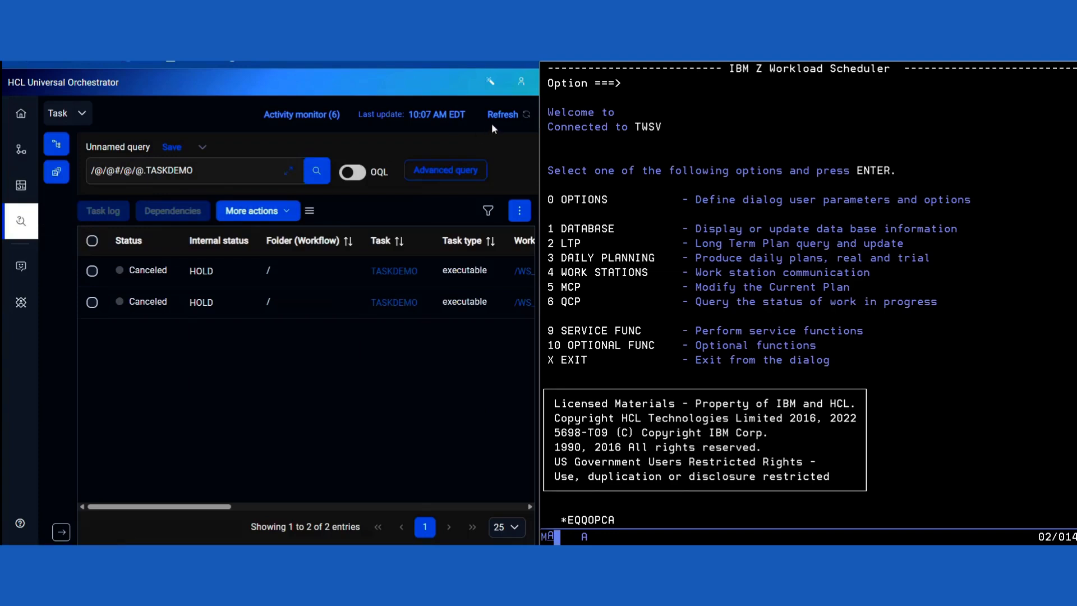
left_click(508, 119)
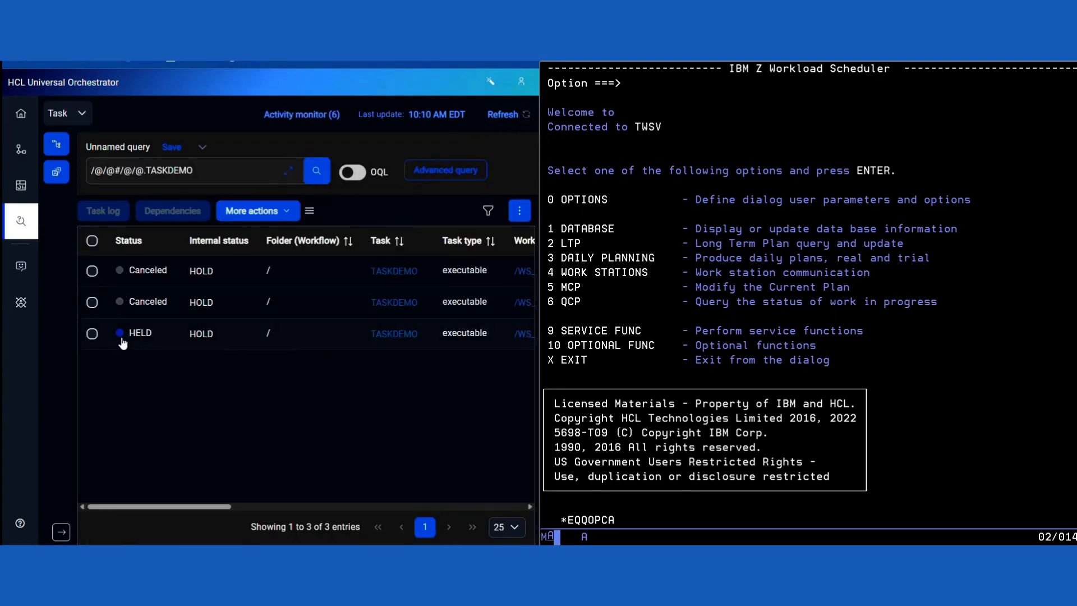
left_click_drag(198, 506, 157, 486)
- Switch to the Workload Scheduler terminal and select the ZUNODEMO application for adding to the current plan
left_click(668, 83)
type("5.")
key("Return")
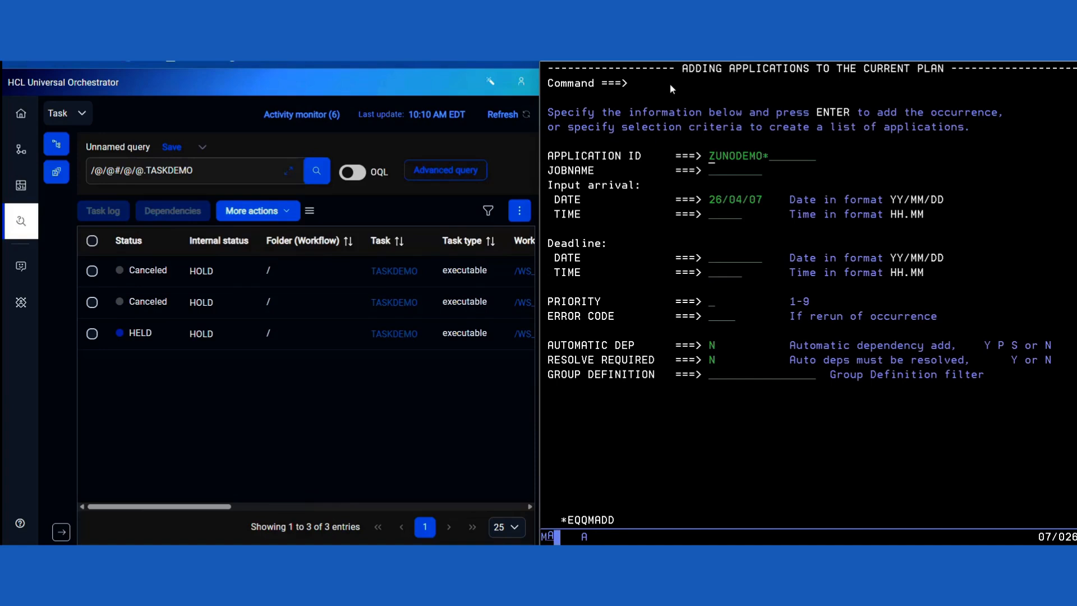
key("Return")
key("Tab")
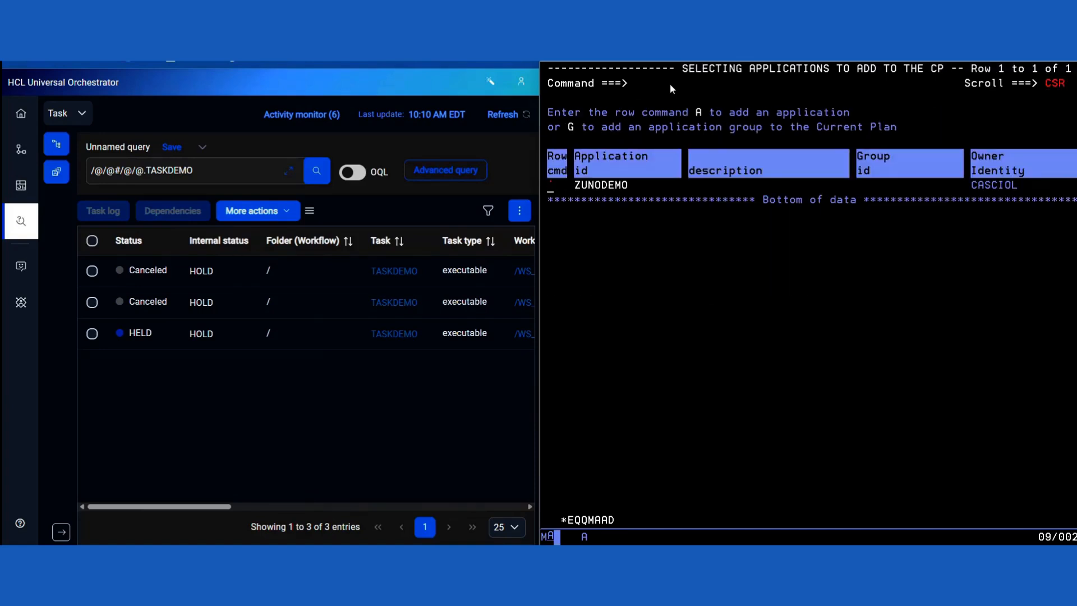
type("A")
key("Return")
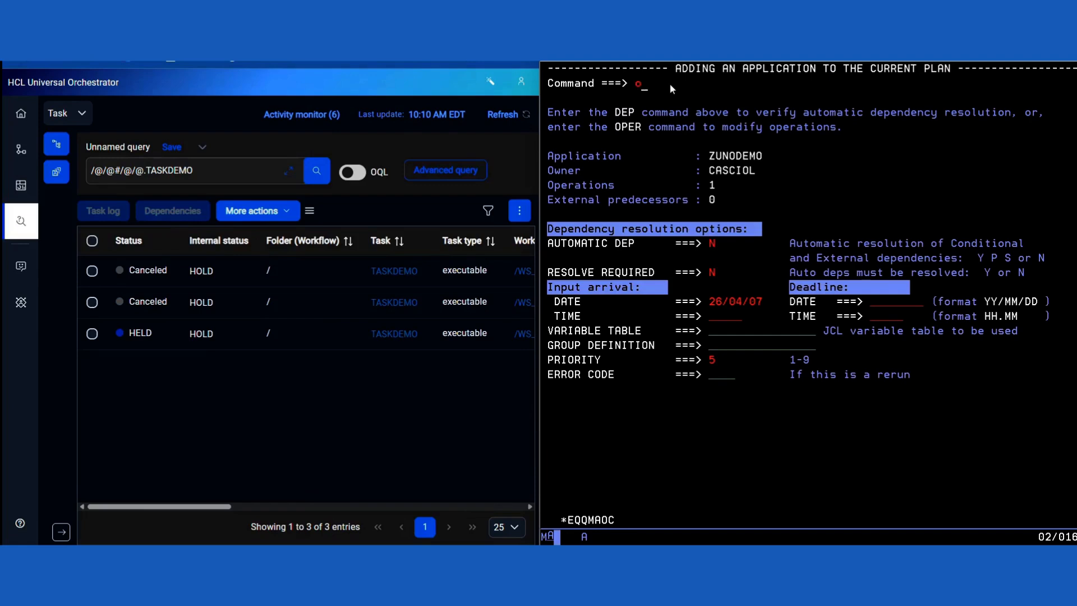
- Set ZUNODEMO's input arrival time to 11.05 and deadline date to 26/04/07, and open its operations with OPER
key("Tab")
type("11.05")
key("Return")
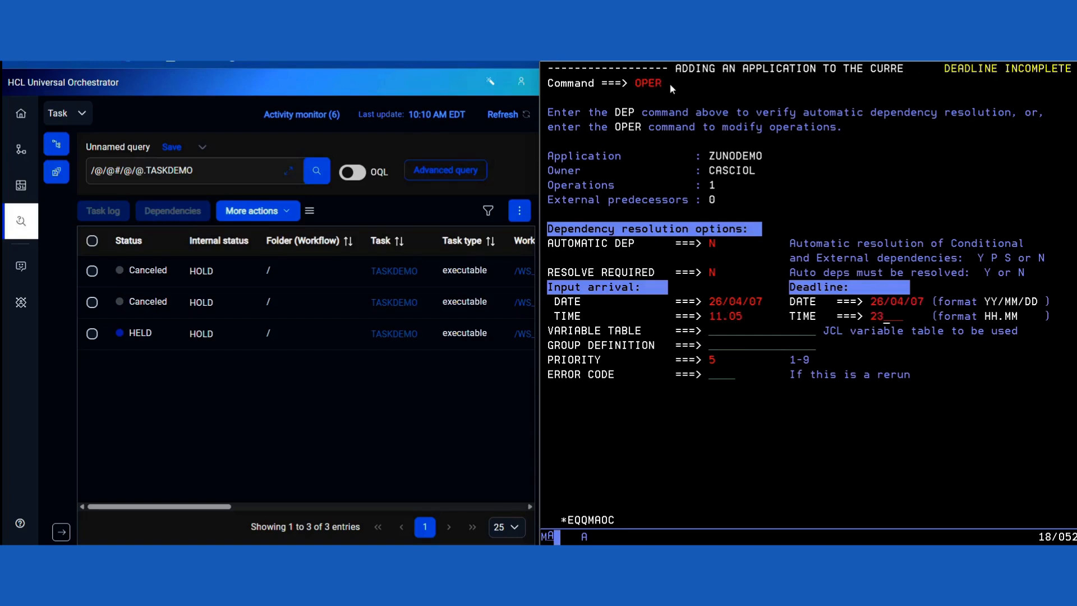
key("Return")
- Open the remote job information of operation CRU1 001 to check its job stream, workstation and job name
key("Tab")
key("Tab")
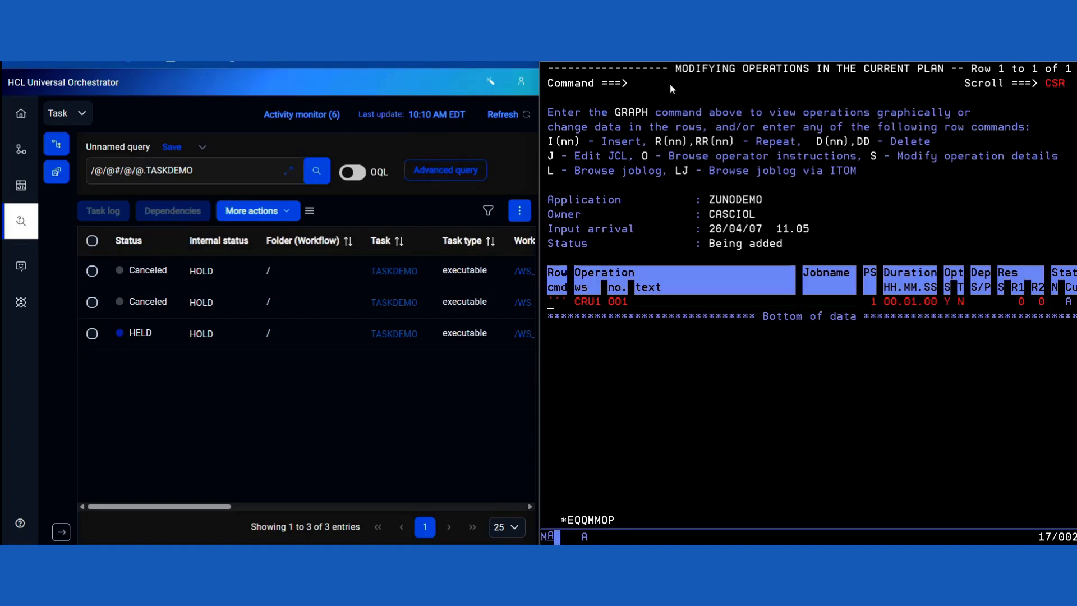
type("s")
key("Return")
type("11")
key("Return")
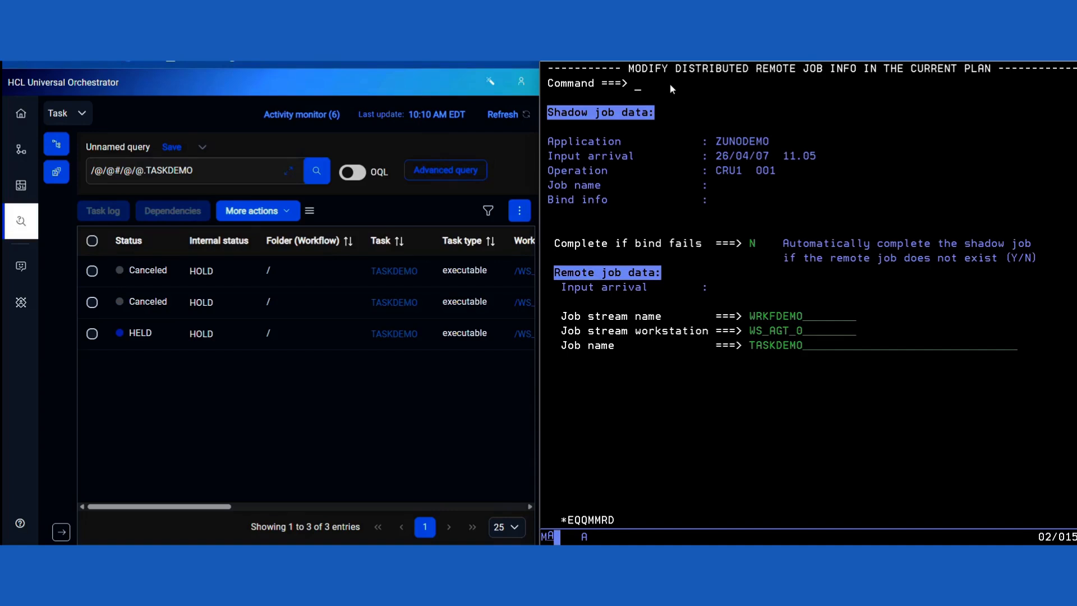
- Leave the operation details and finish adding the ZUNODEMO occurrence to the current plan
key("F3")
key("F3")
key("F3")
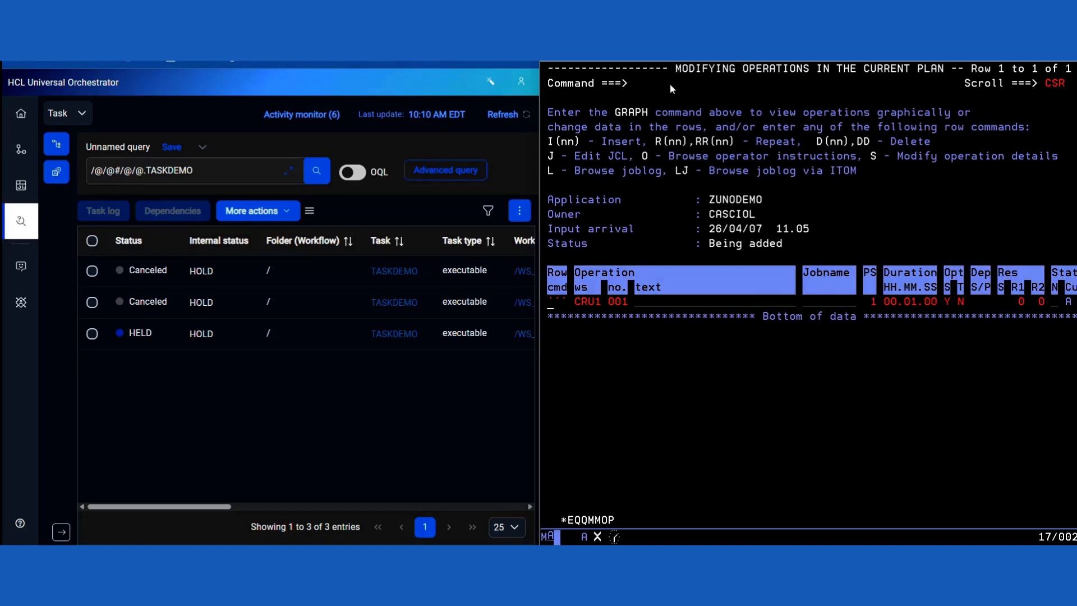
key("F3")
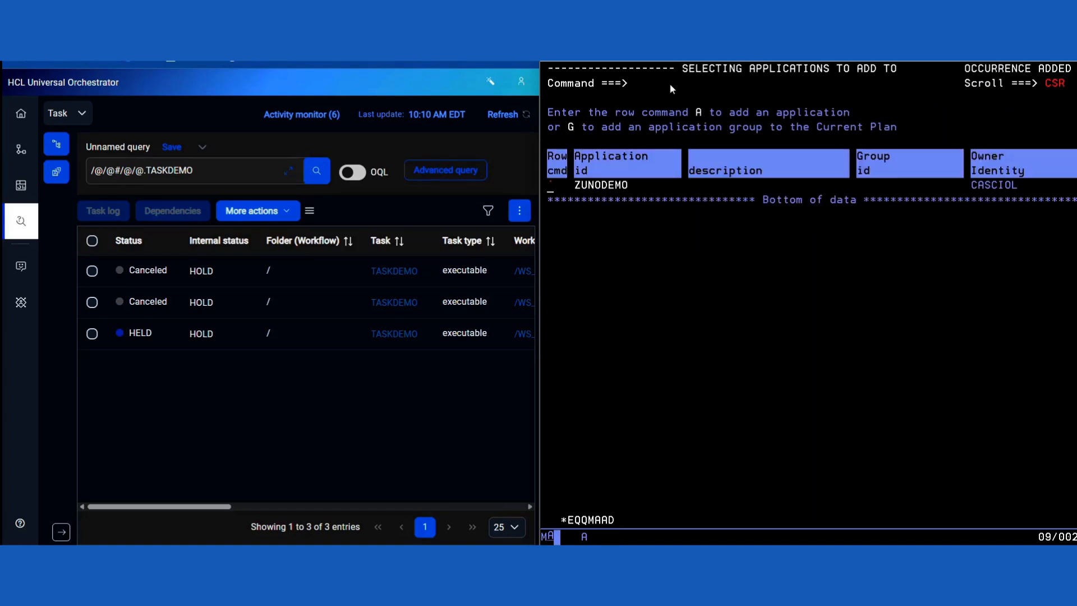
- List the current plan operations matching ZUNODEMO* and browse the details of operation CRU1 001 to check its bind status
key("F3")
key("F3")
type("5")
key("Return")
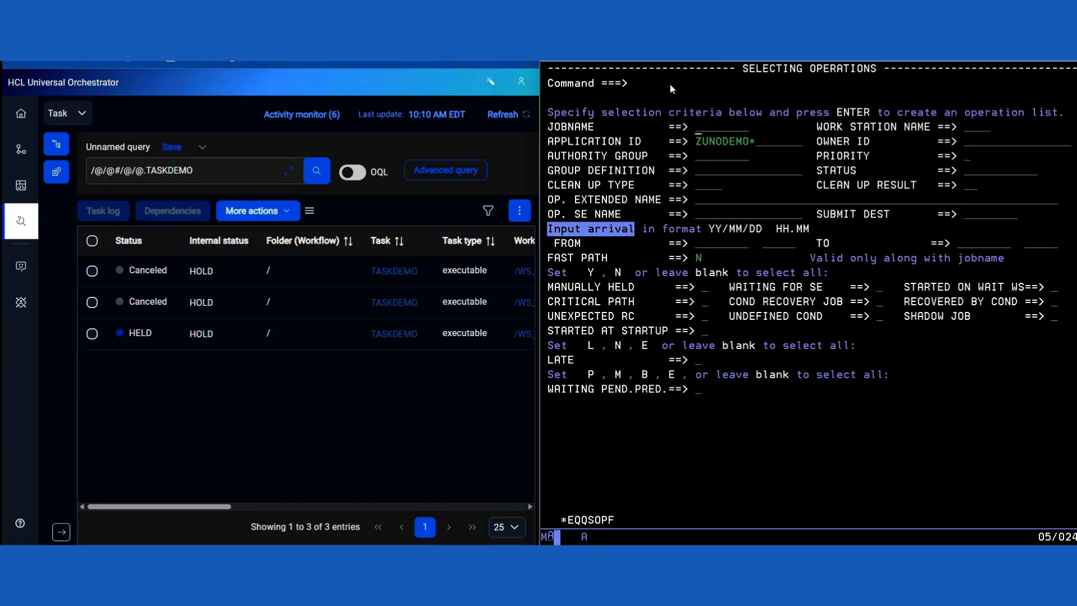
key("Return")
key("Tab")
key("Tab")
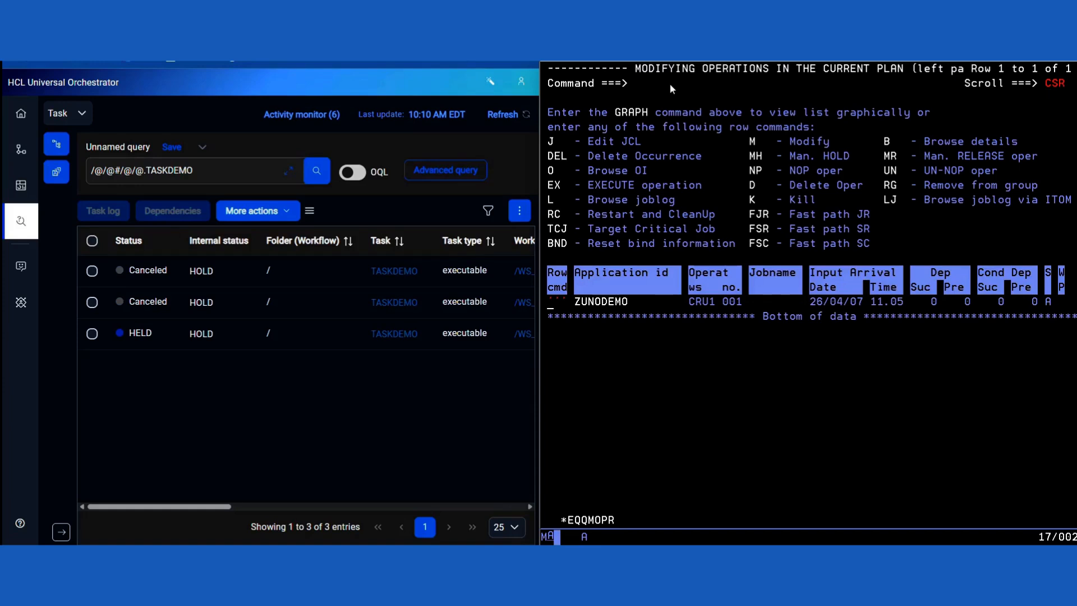
key("Return")
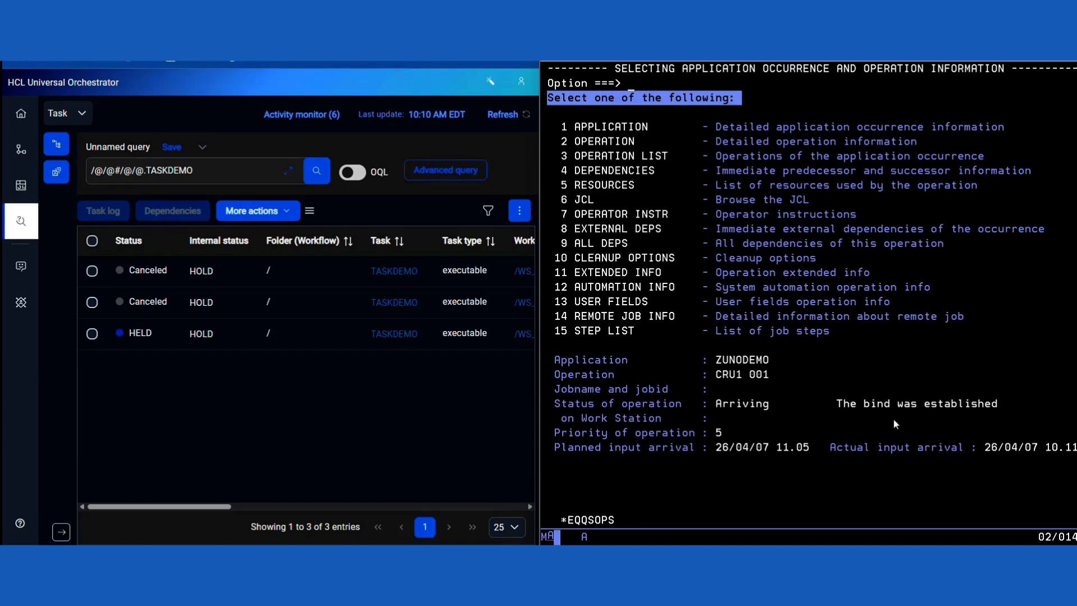
- Leave the operation details and list the ZUNODEMO* operations in the current plan again
left_click(981, 416)
key("F3")
key("F3")
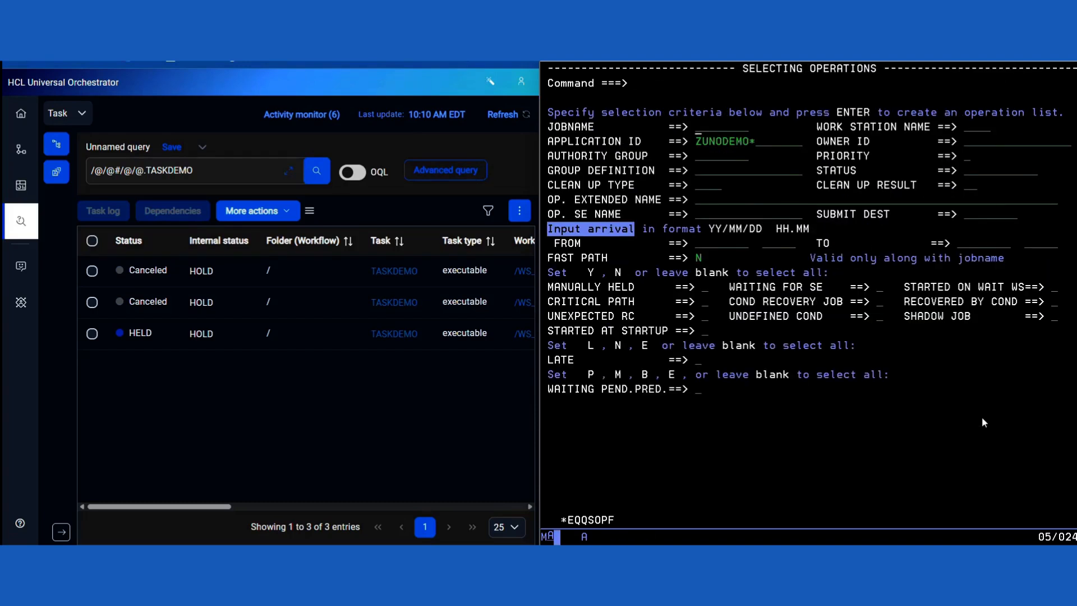
key("Return")
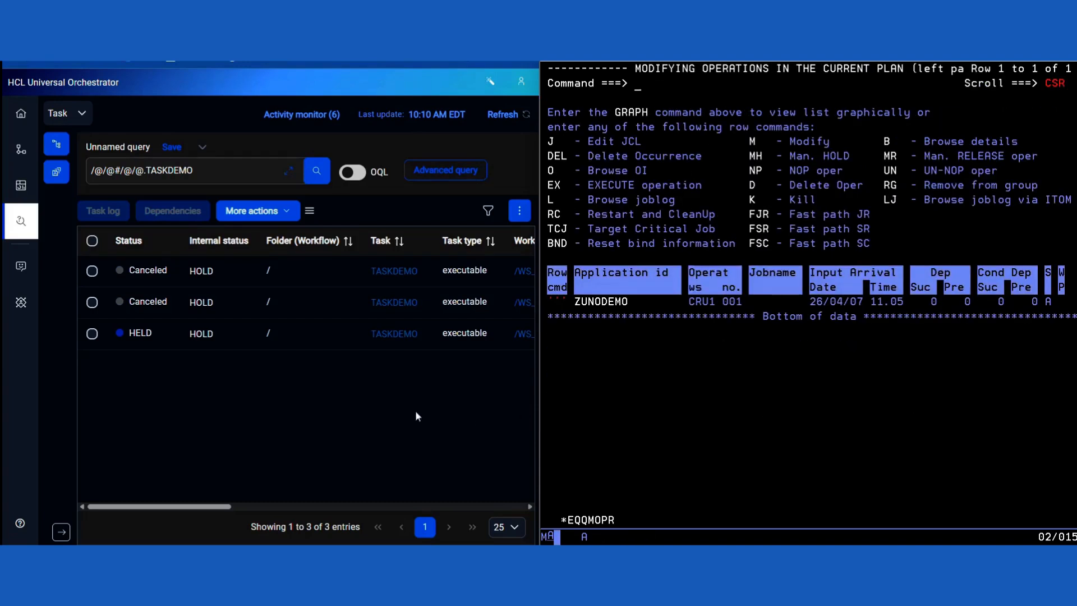
- Release the held TASKDEMO task in HCL Universal Orchestrator, confirm the action and dismiss its notification
left_click(92, 336)
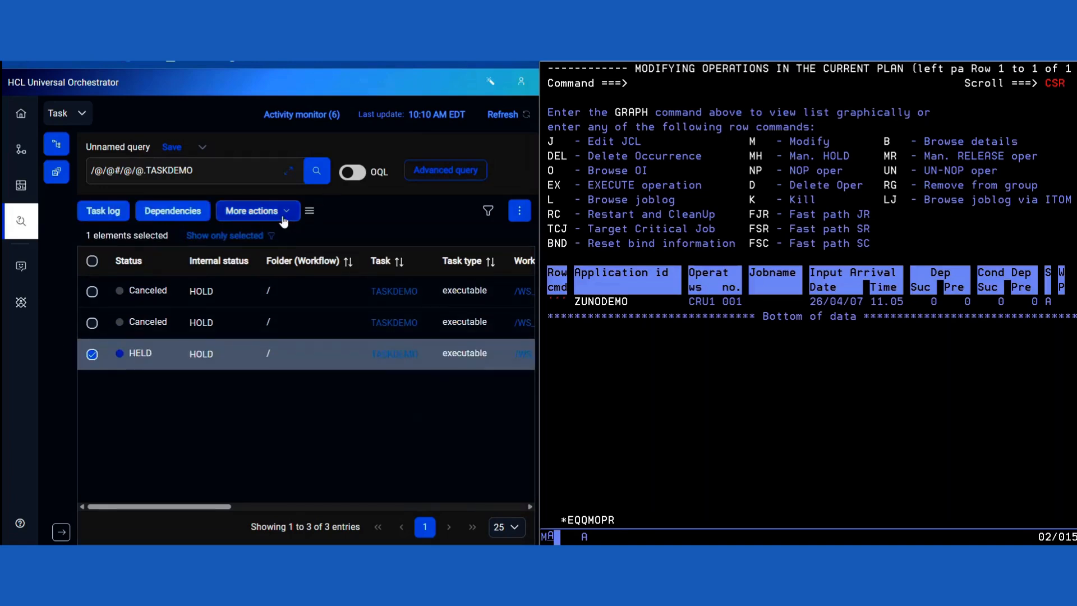
left_click(257, 211)
left_click(269, 150)
left_click(224, 345)
left_click(316, 387)
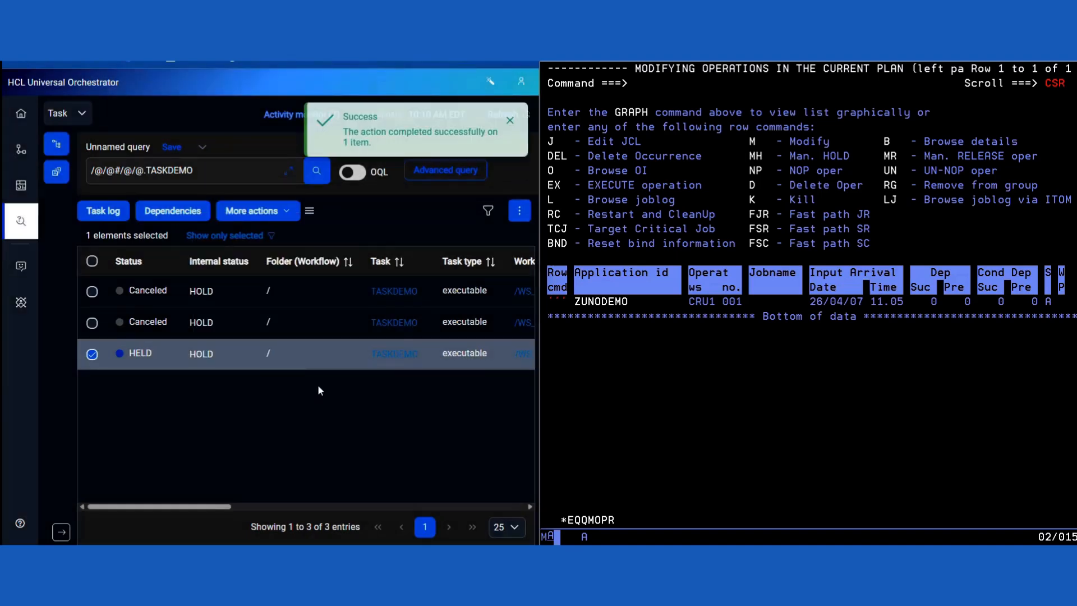
left_click(512, 124)
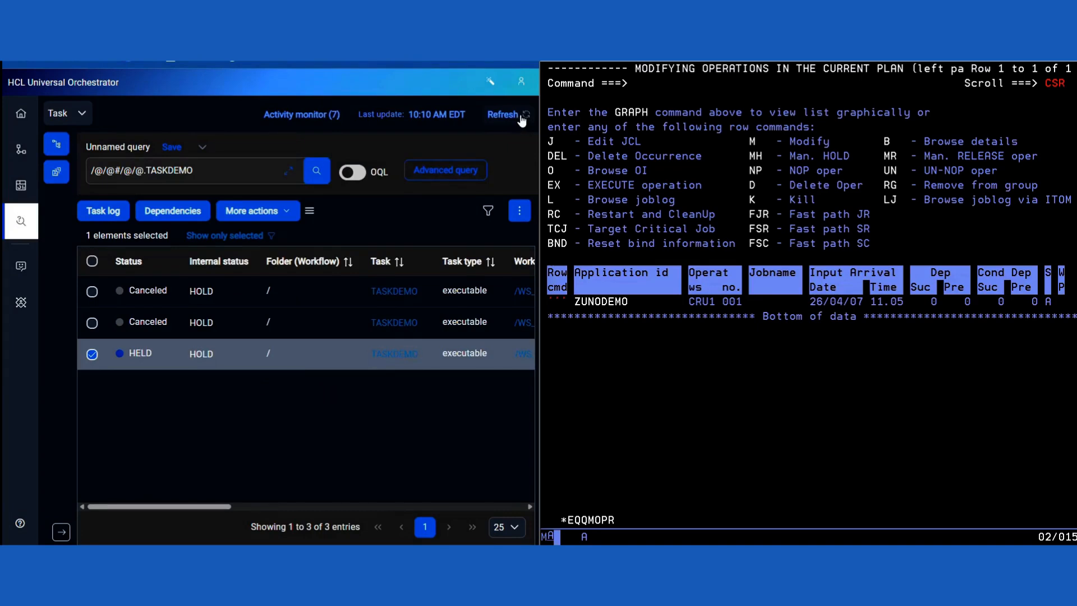
- Refresh the task list and the ZUNODEMO operation list to check the status of TASKDEMO and operation CRU1 001
left_click(525, 115)
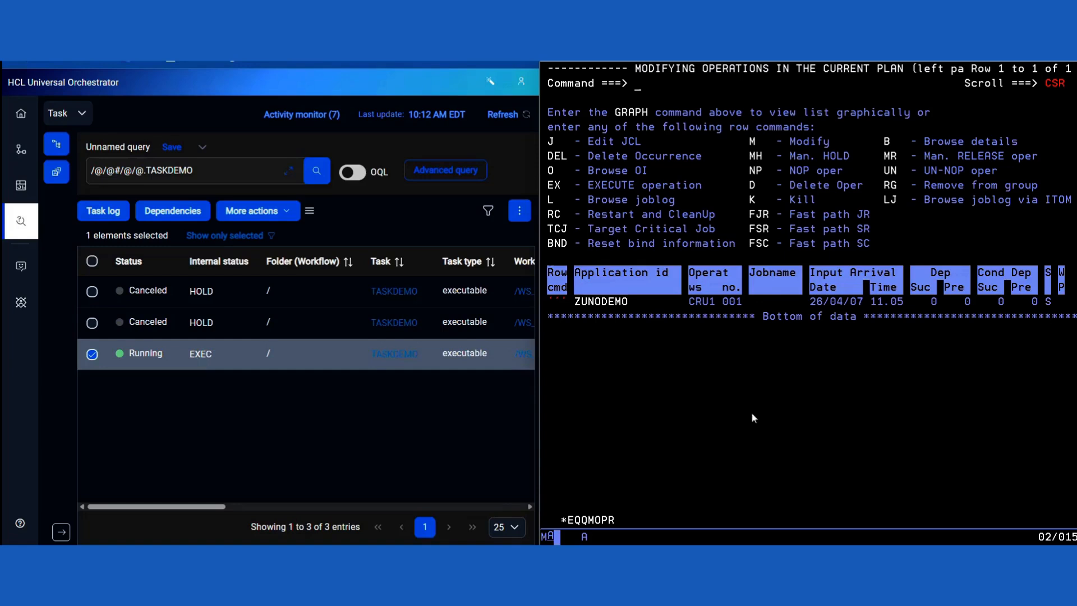
left_click(524, 116)
left_click(526, 117)
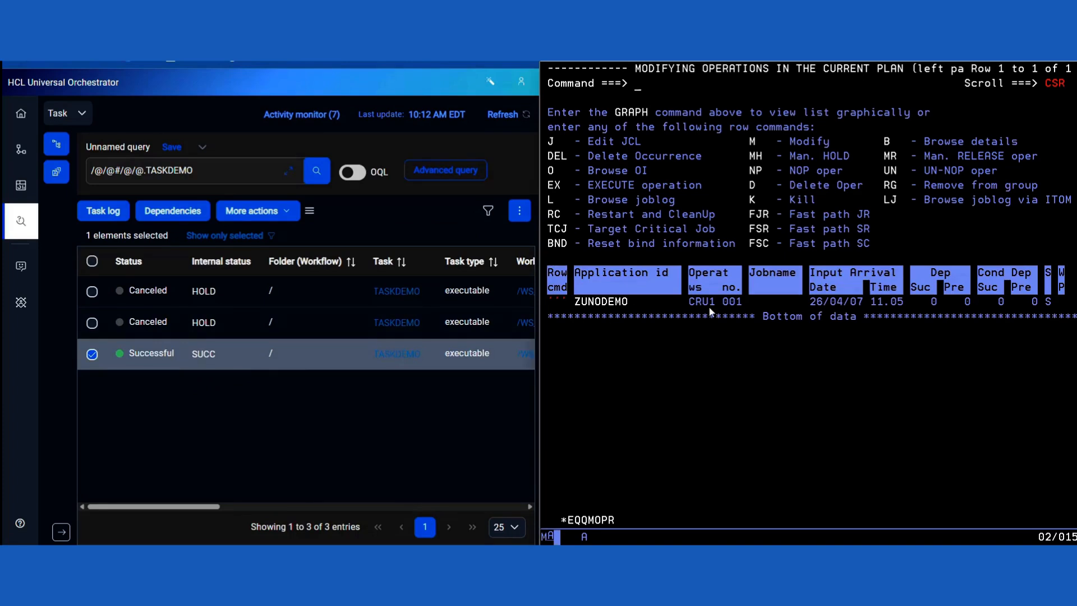
key("Return")
- Compare the TASKDEMO workflow, workstation and scheduled time with the remote job information of operation CRU1 001, and return to the operations list
left_click_drag(210, 507, 354, 510)
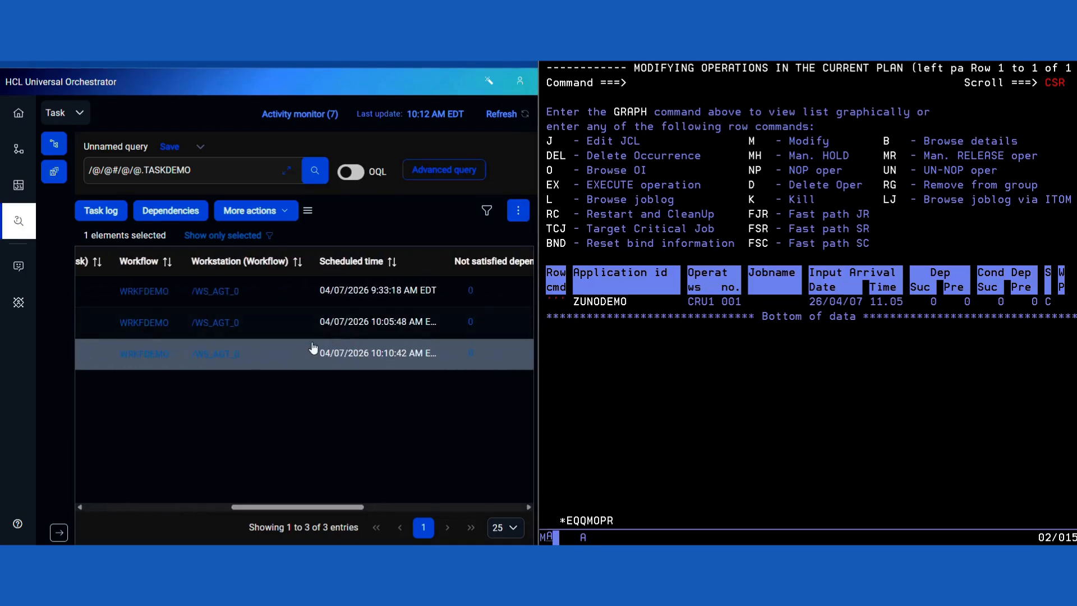
left_click(552, 309)
left_click(560, 310)
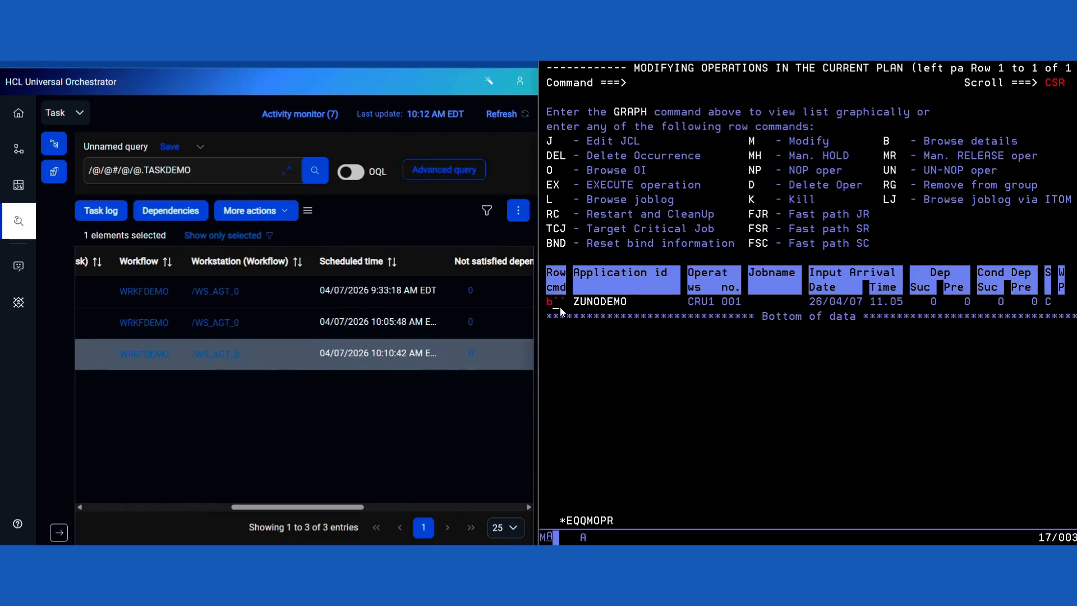
key("Return")
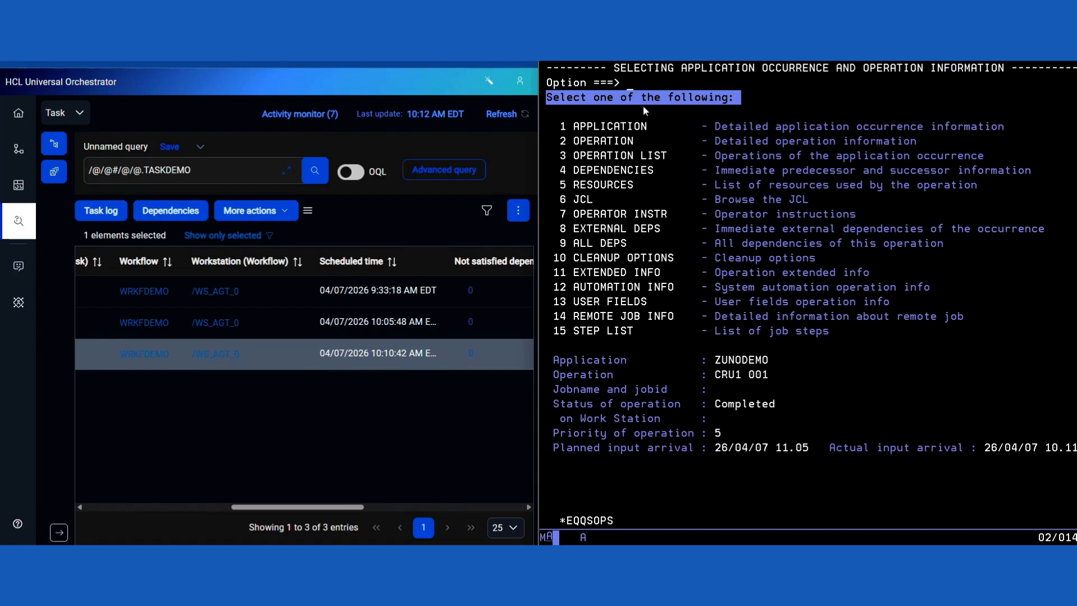
left_click(642, 87)
type("14")
key("Return")
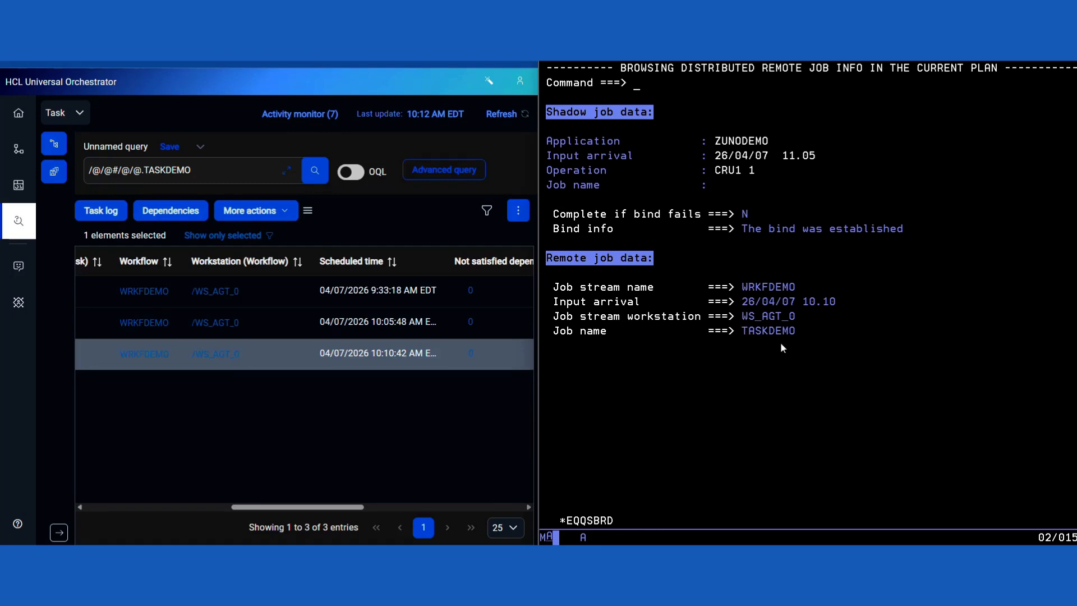
left_click(806, 336)
key("F3")
key("F3")
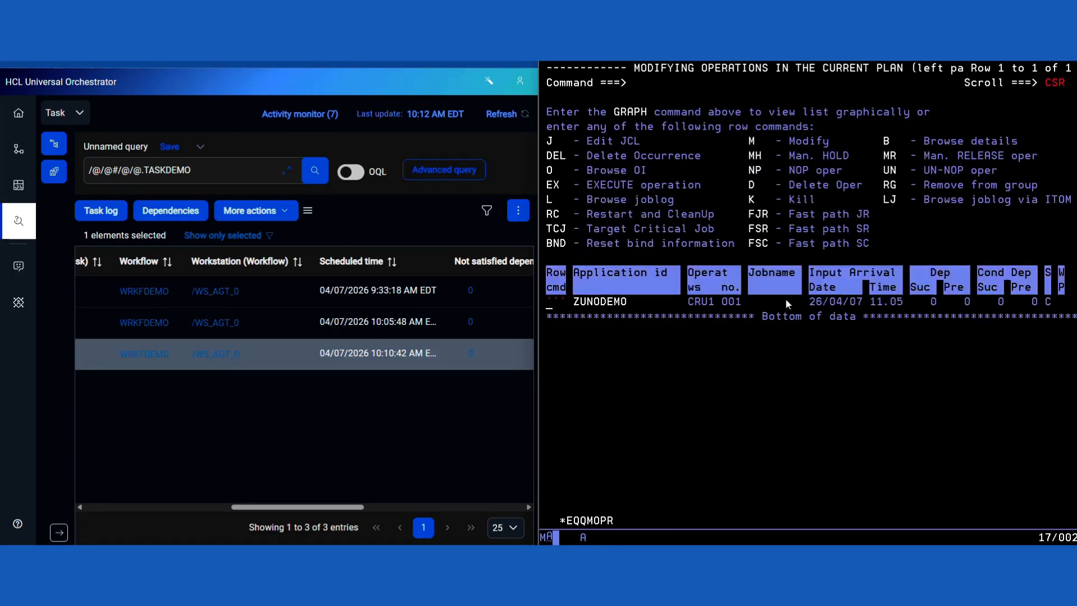